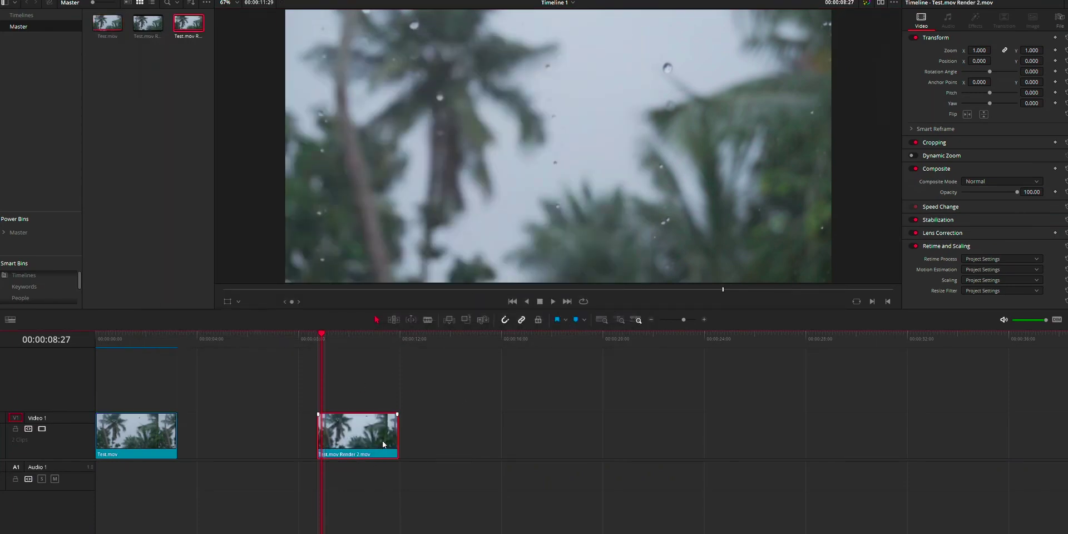
# Step: Examine the rendered Test.mov clip's node graph on the Color page and return to the Edit page
pyautogui.hotkey('shift', '6')
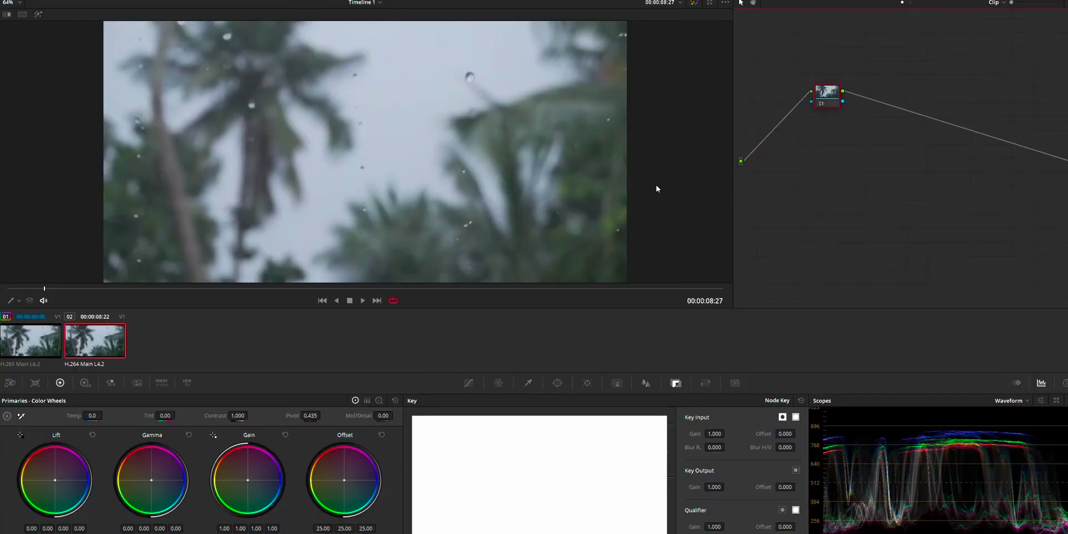
pyautogui.moveTo(829, 92); pyautogui.dragTo(808, 89)
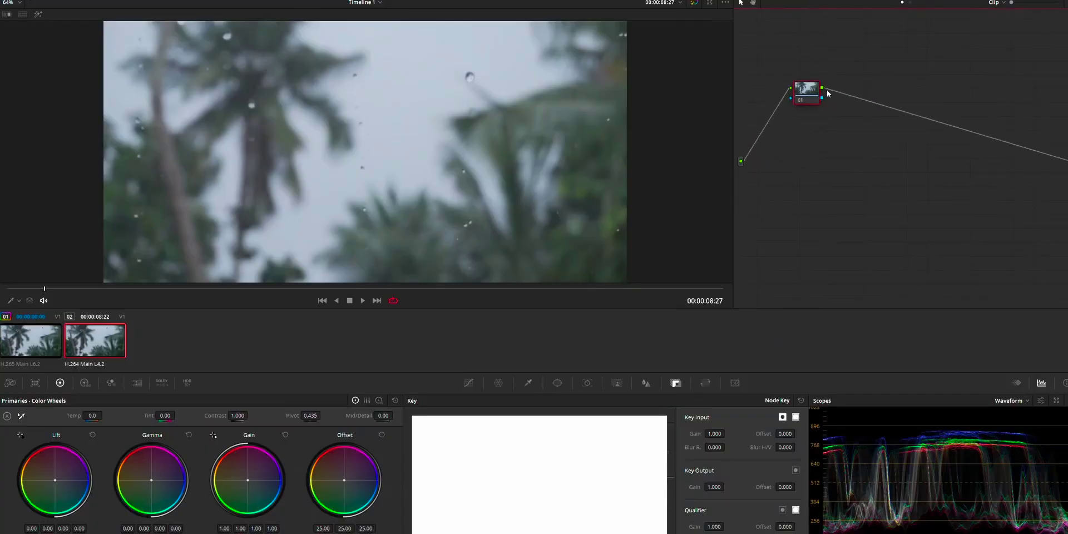
pyautogui.hotkey('shift', '4')
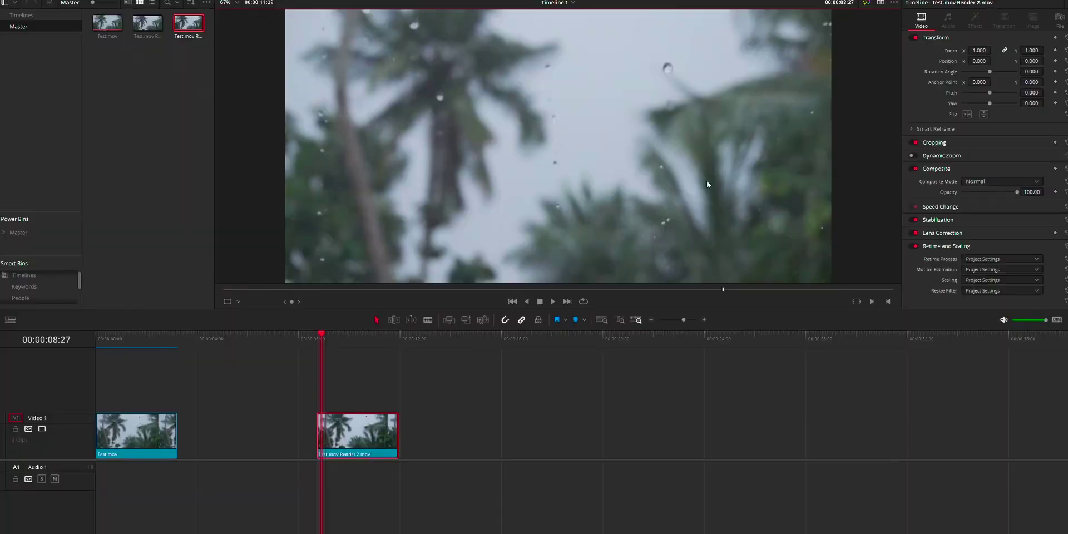
# Step: Decompose the rendered Test.mov clip on Video 1 to its original and return the playhead to the timeline's start
pyautogui.rightClick(349, 437)
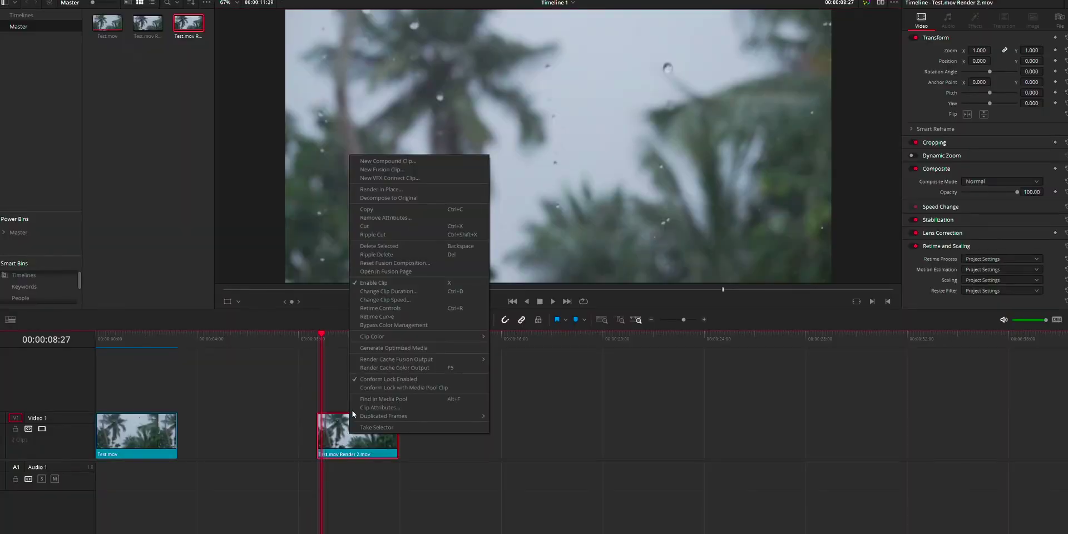
pyautogui.click(418, 198)
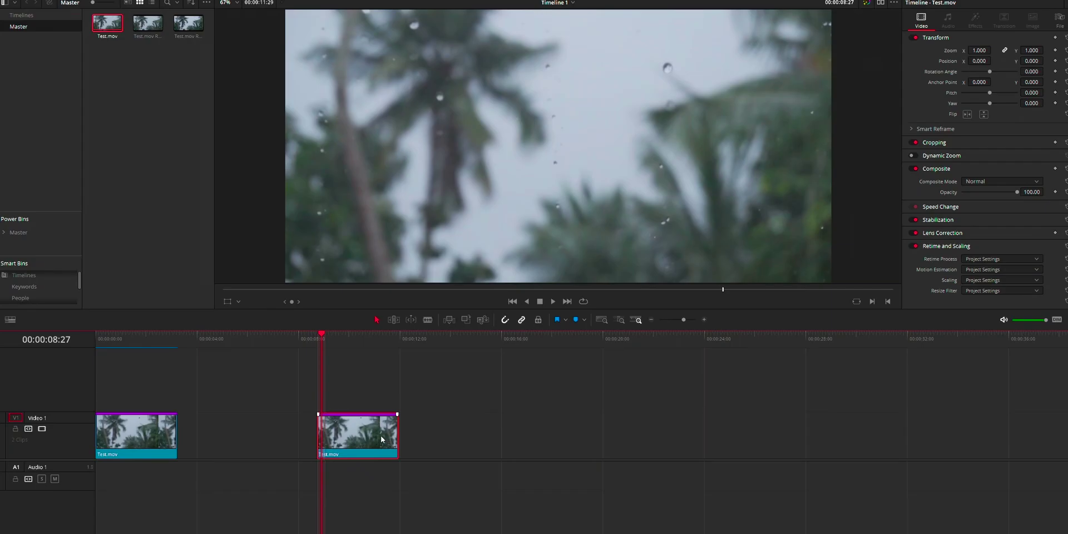
pyautogui.hotkey('shift', '6')
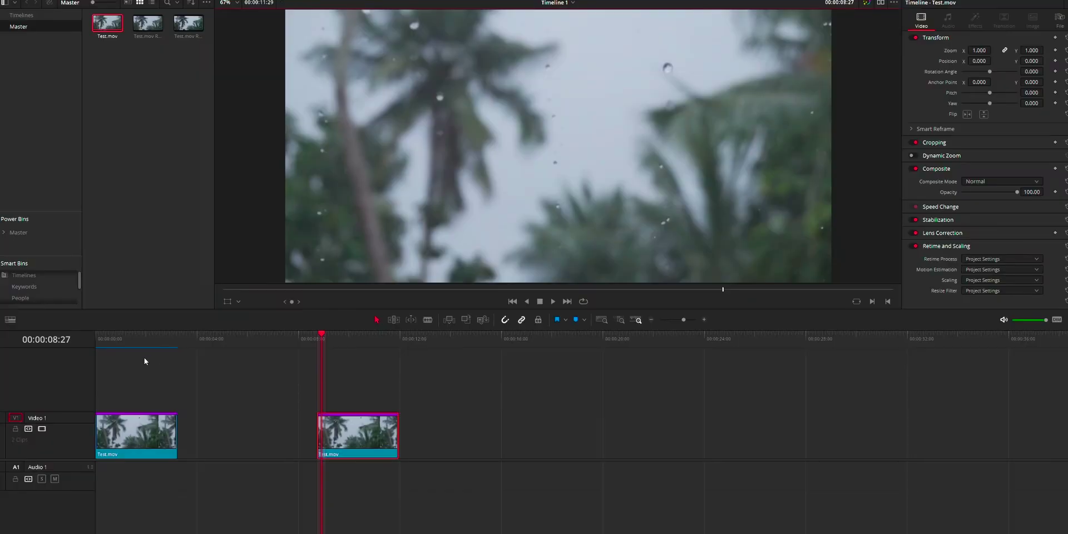
pyautogui.click(118, 340)
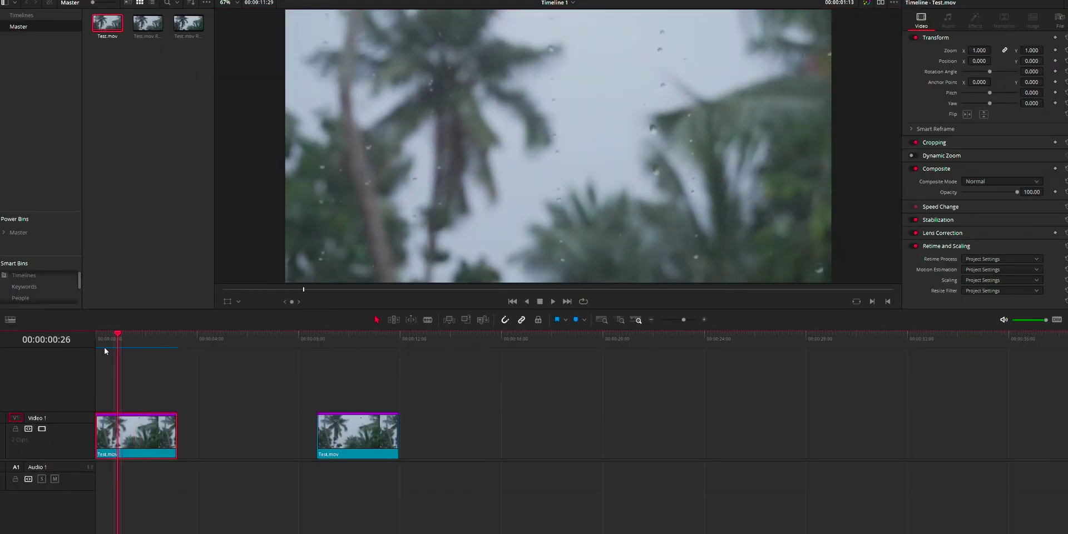
pyautogui.press('Home')
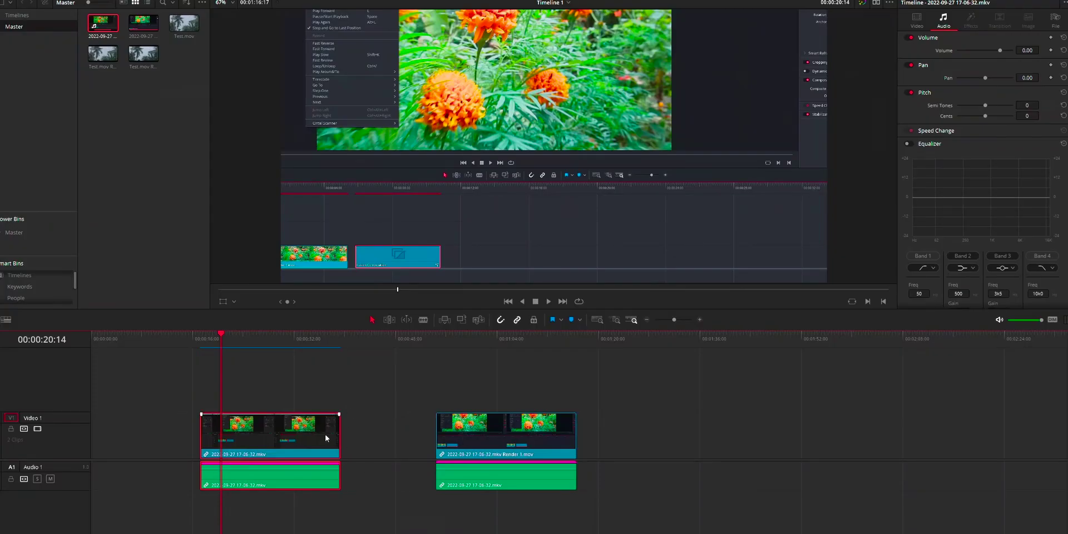
# Step: Cut a short middle segment out of the rendered screen-recording clip and move it up to Video 2
pyautogui.press('b')
pyautogui.click(492, 438)
pyautogui.click(521, 436)
pyautogui.press('a')
pyautogui.click(510, 443)
pyautogui.moveTo(511, 443); pyautogui.dragTo(510, 394)
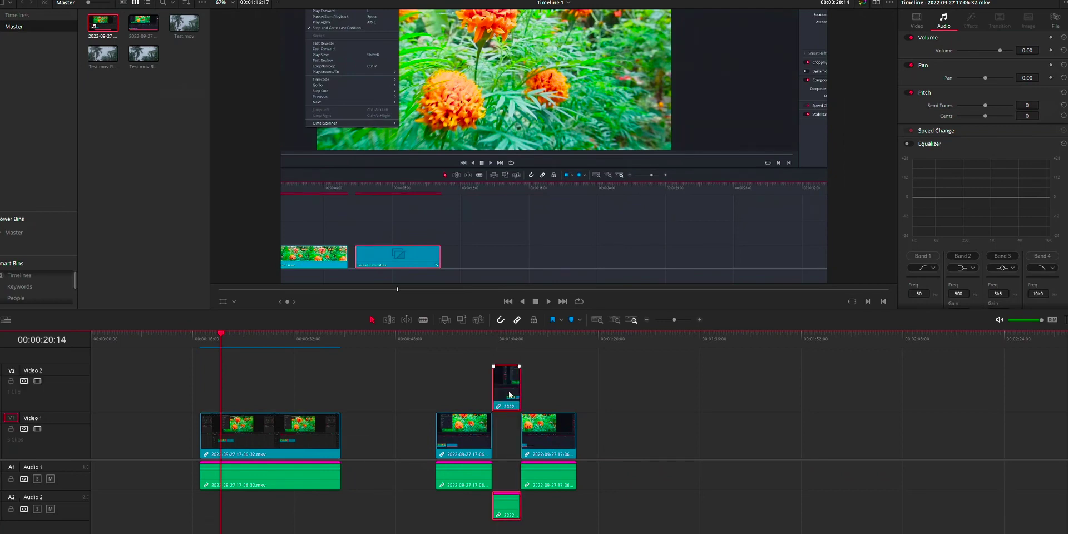
# Step: Decompose the Video 2 segment to its original and place the playhead over it
pyautogui.rightClick(508, 399)
pyautogui.click(567, 128)
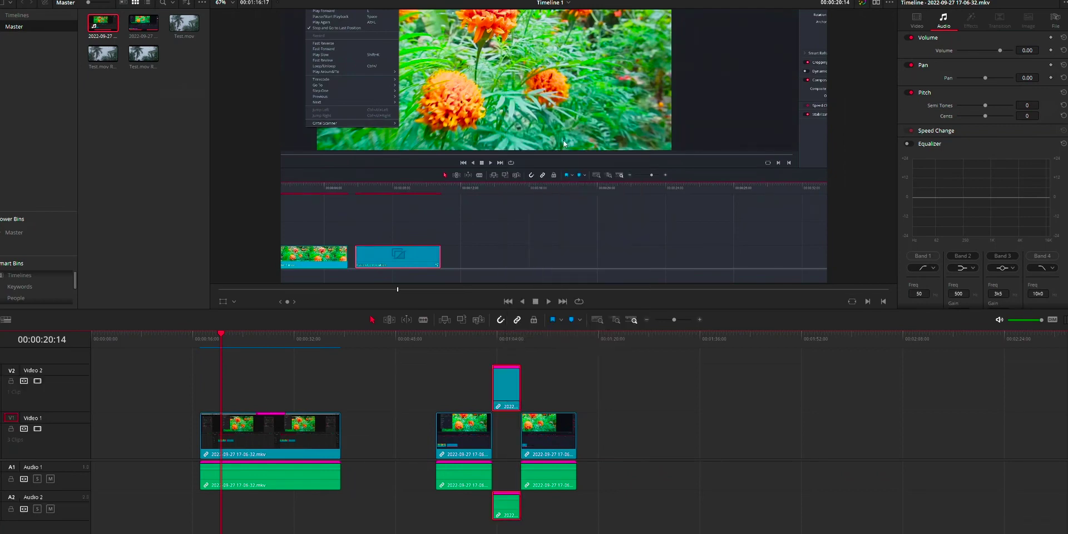
pyautogui.moveTo(494, 340); pyautogui.dragTo(509, 341)
pyautogui.scroll(3, 525, 368)
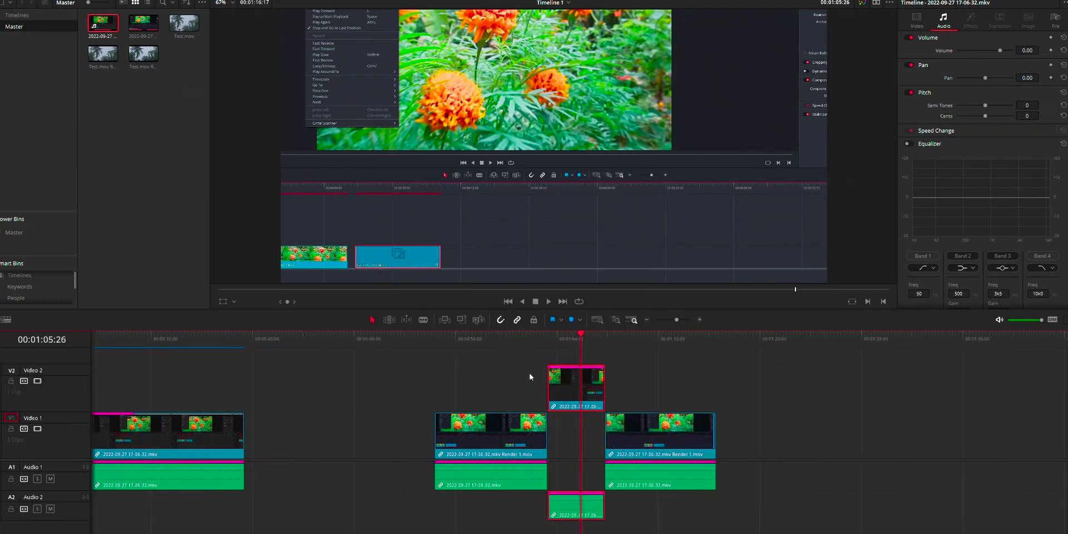
# Step: Shift the decomposed segment's Offset color wheel towards green on the Color page and return to the Edit page
pyautogui.hotkey('shift', '6')
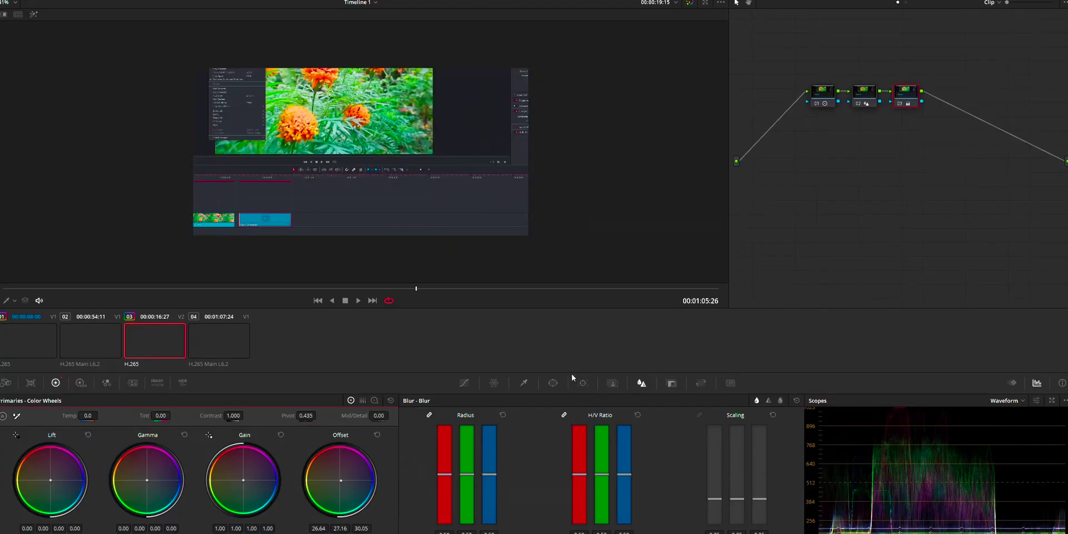
pyautogui.moveTo(338, 482); pyautogui.dragTo(323, 493)
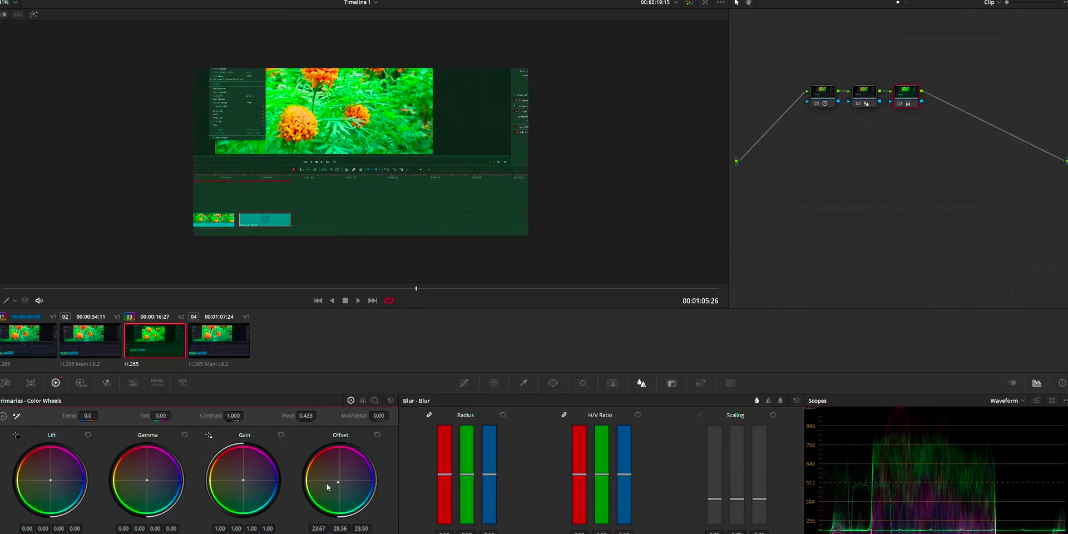
pyautogui.hotkey('shift', '4')
# Step: Cut the original screen-recording clip on Video 1 at 00:00:26:04, where its uncached section begins
pyautogui.scroll(-3, 499, 337)
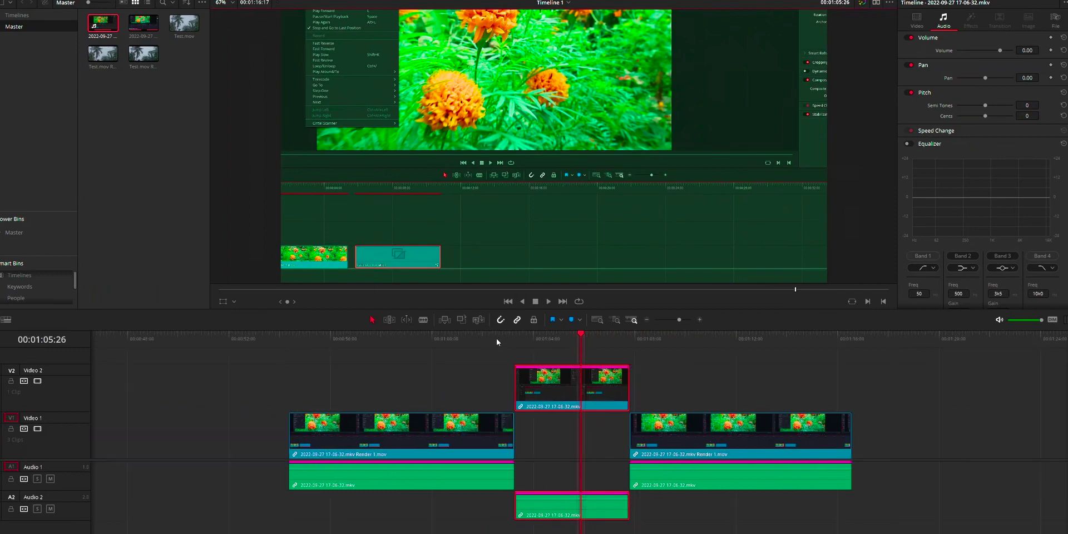
pyautogui.click(259, 343)
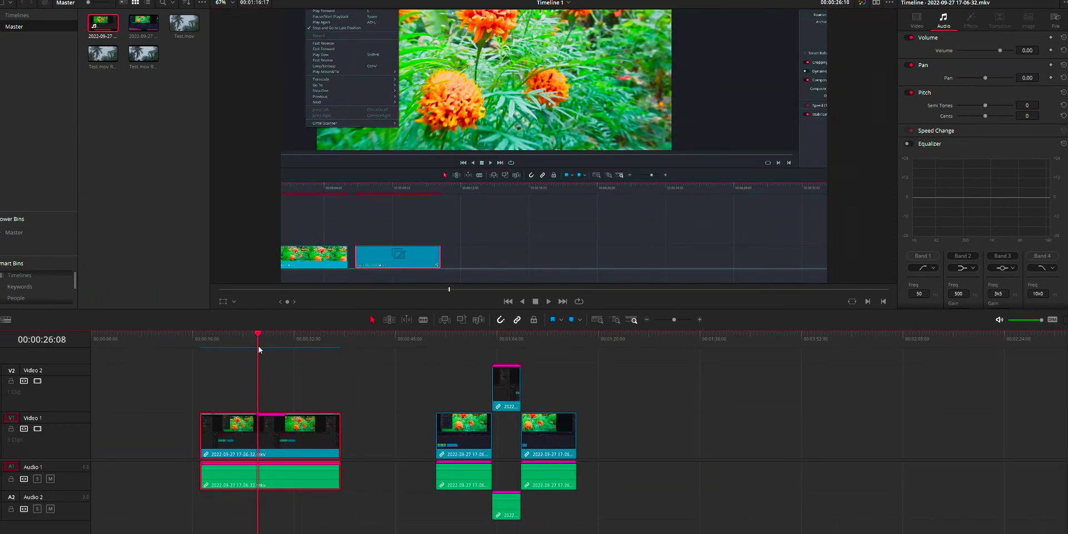
pyautogui.scroll(2, 437, 389)
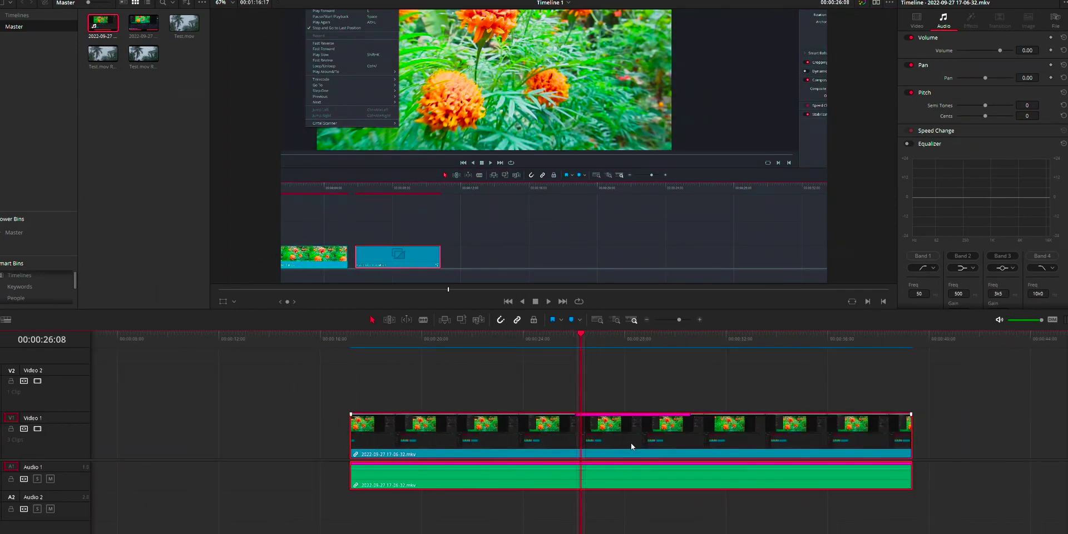
pyautogui.moveTo(583, 344); pyautogui.dragTo(576, 346)
pyautogui.press('b')
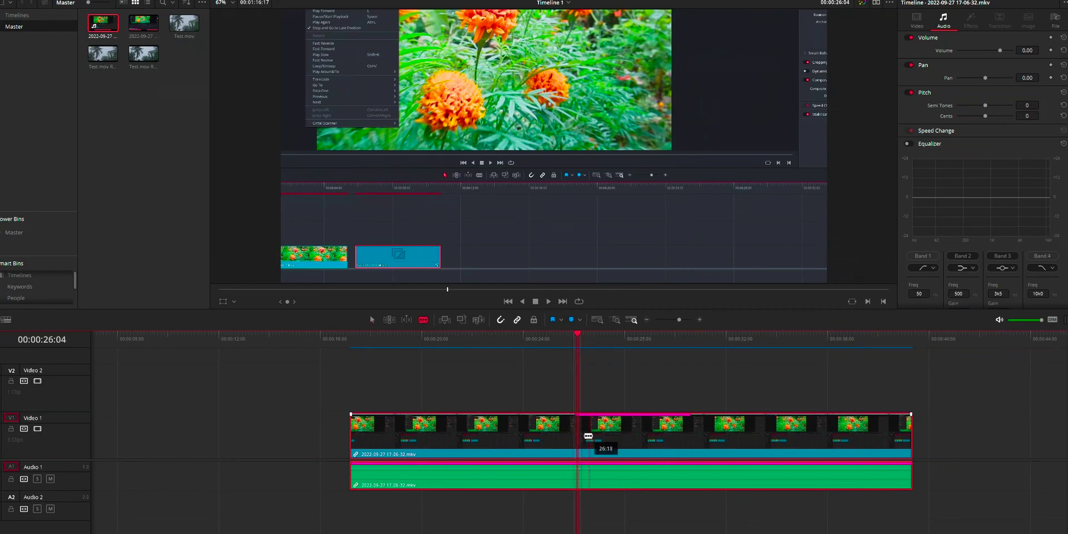
pyautogui.click(580, 433)
pyautogui.press('a')
# Step: Cut the original clip again at about 00:00:29:11 and place the playhead inside the isolated segment
pyautogui.click(660, 342)
pyautogui.press('b')
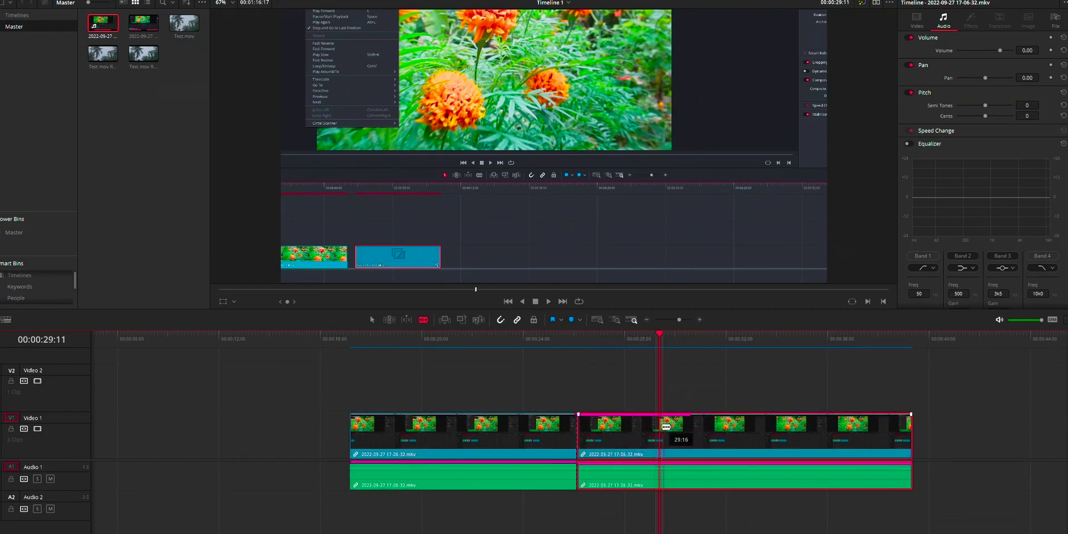
pyautogui.click(656, 427)
pyautogui.press('a')
pyautogui.click(615, 340)
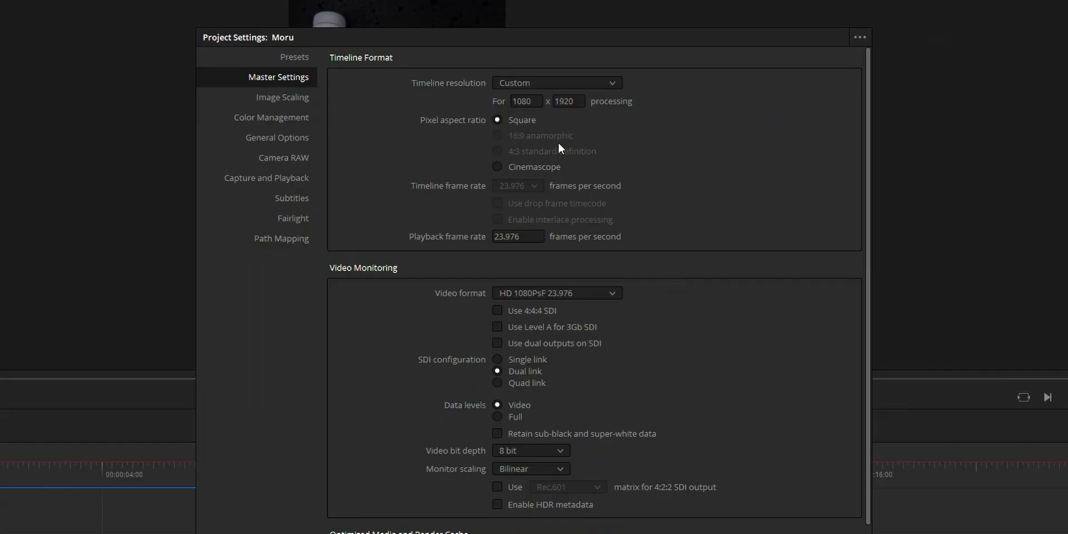
# Step: Review the timeline resolution and the render cache format in the project's Master Settings
pyautogui.click(578, 99)
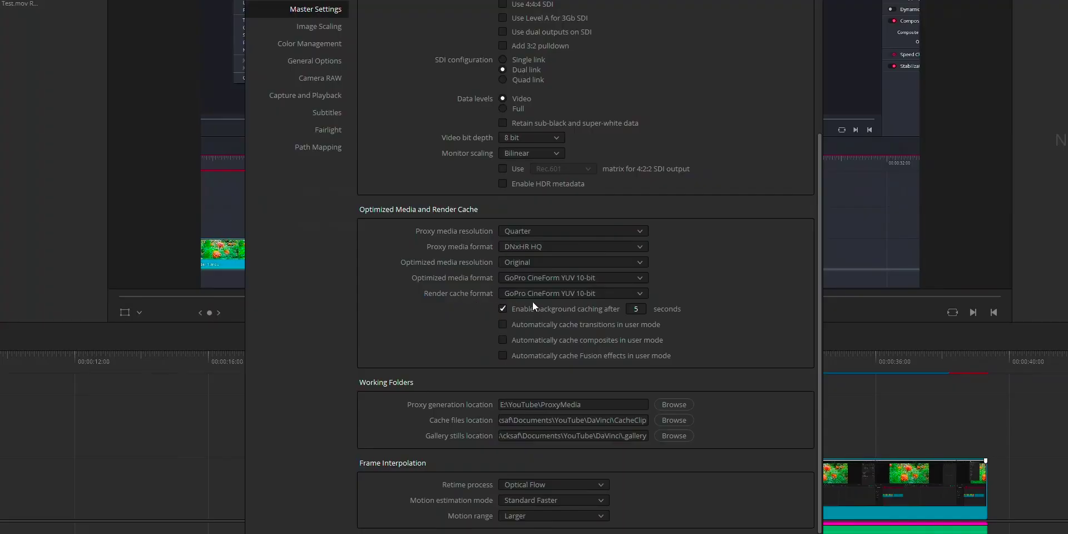
pyautogui.click(539, 298)
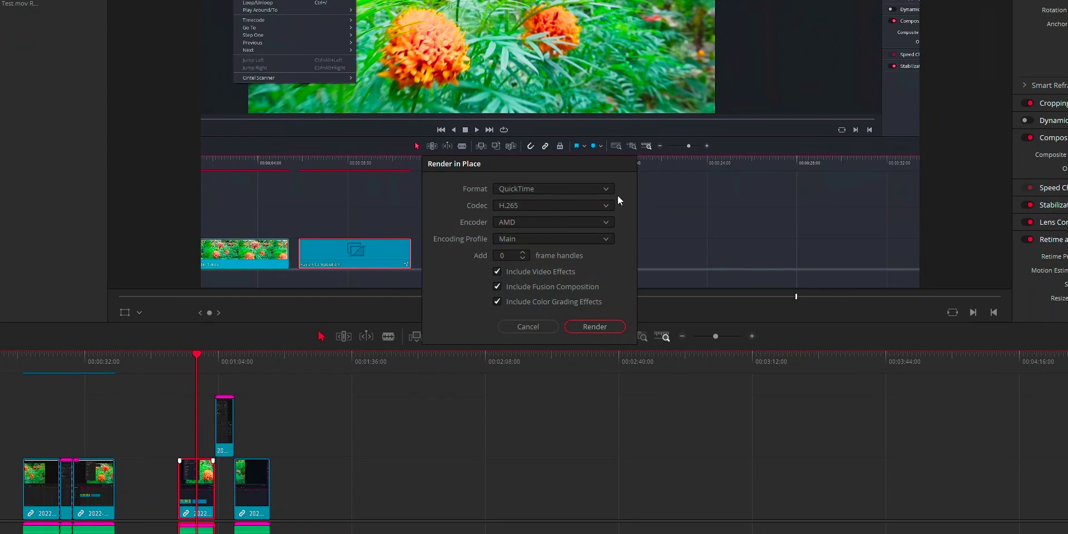
# Step: Set the Render in Place codec to DNxHR and look through the available formats and codecs
pyautogui.click(542, 209)
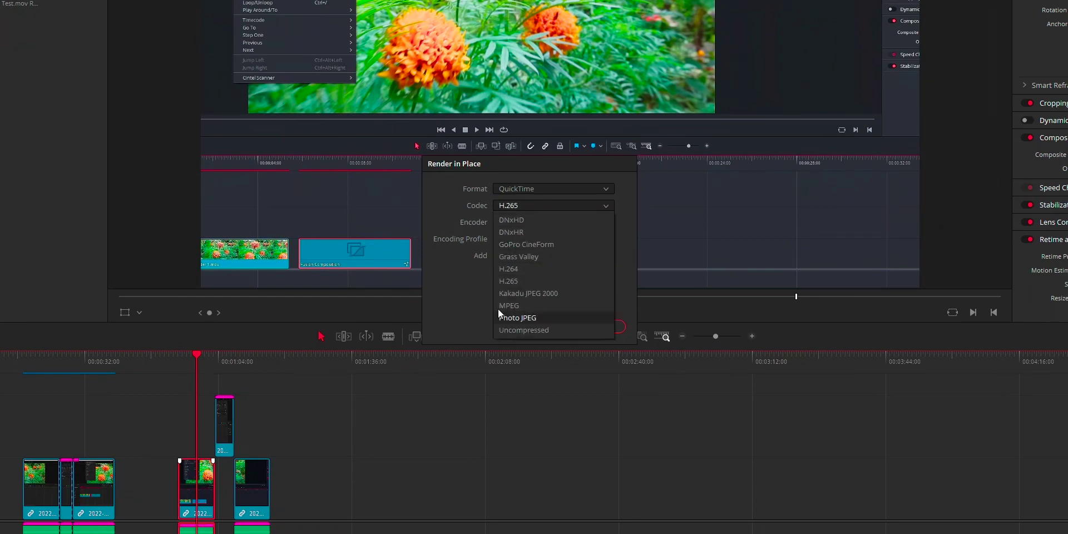
pyautogui.click(503, 281)
pyautogui.click(519, 224)
pyautogui.click(509, 260)
pyautogui.click(519, 209)
pyautogui.click(515, 231)
pyautogui.click(524, 206)
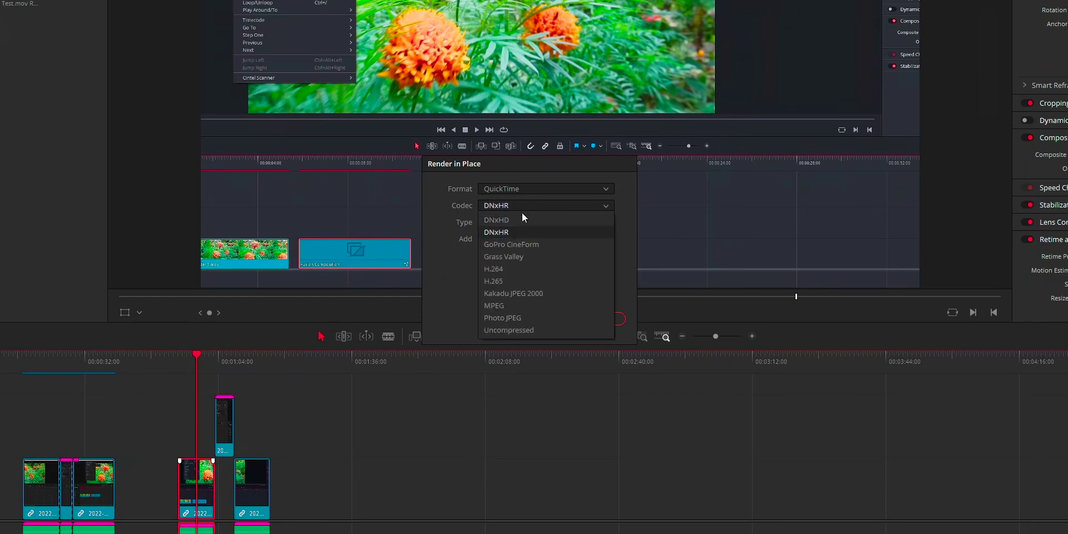
pyautogui.click(509, 230)
pyautogui.click(513, 191)
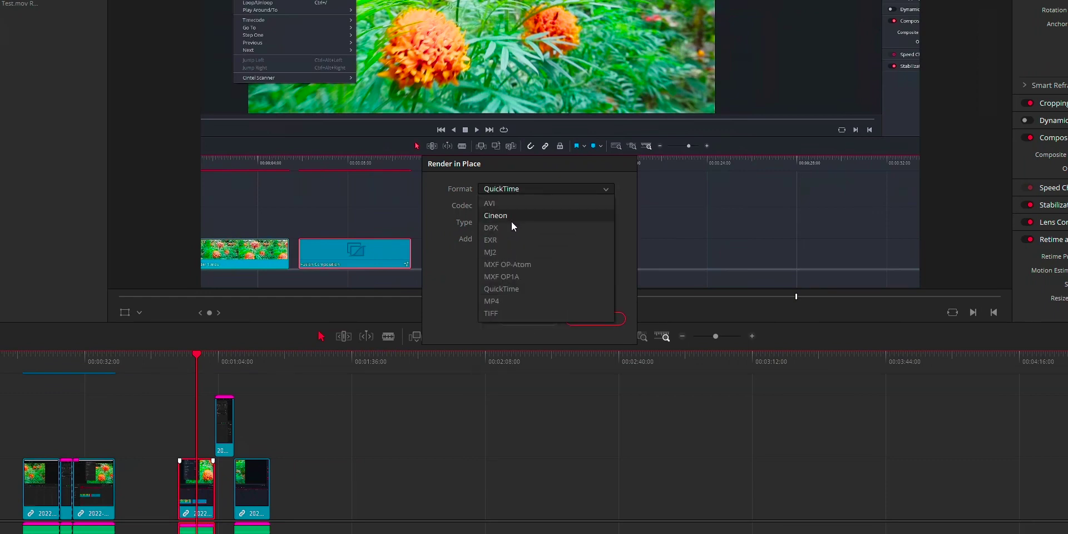
pyautogui.click(466, 227)
pyautogui.click(499, 206)
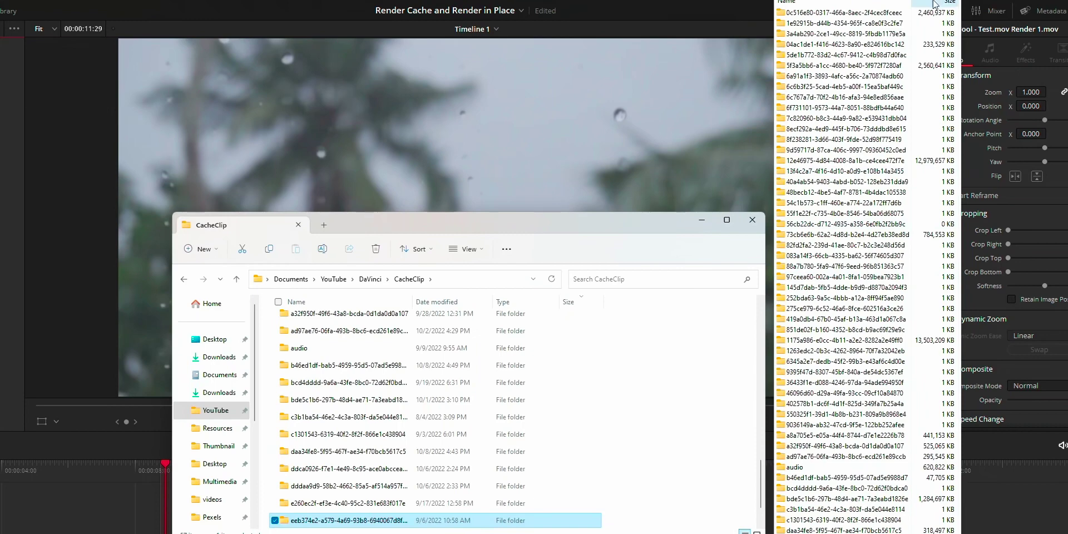
# Step: Sort the cache folders of the CacheClip directory by size
pyautogui.click(926, 6)
pyautogui.click(863, 141)
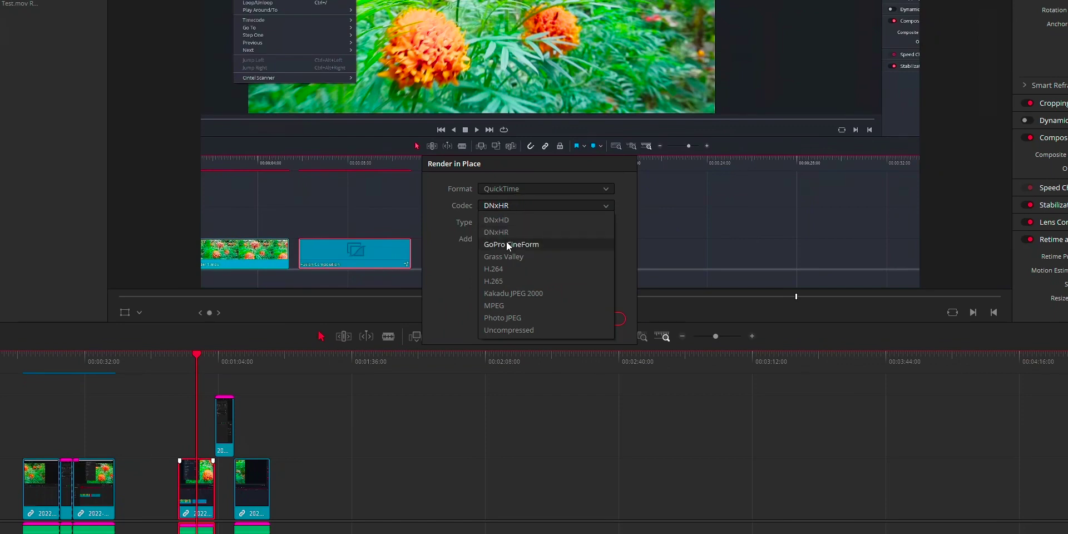
# Step: Try the GoPro CineForm and H.264 codecs with the QuickTime format in the Render in Place settings
pyautogui.click(506, 242)
pyautogui.click(513, 187)
pyautogui.click(496, 287)
pyautogui.click(502, 207)
pyautogui.click(499, 265)
pyautogui.click(509, 222)
pyautogui.click(457, 274)
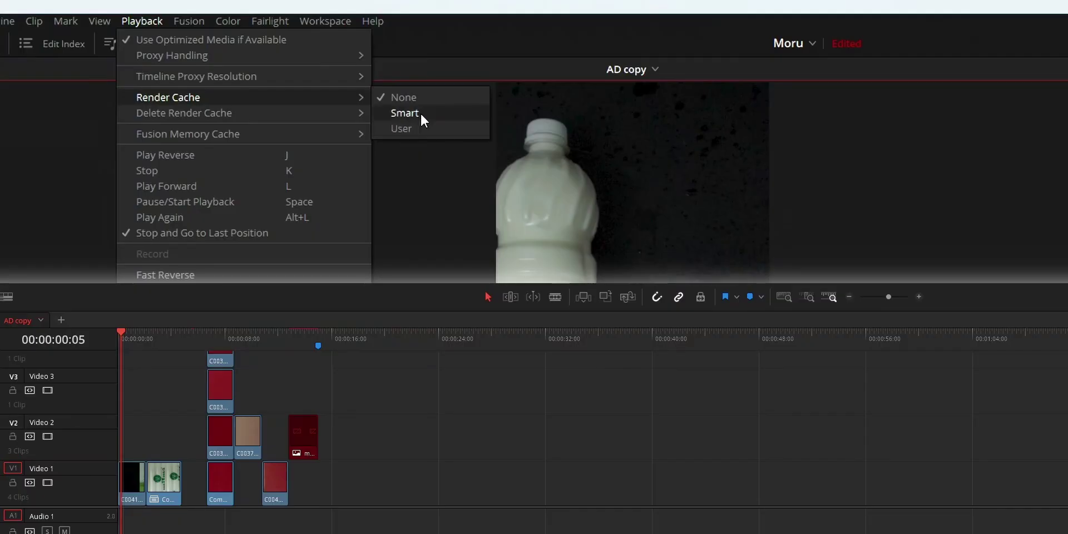
# Step: Set the project's render cache mode to Smart
pyautogui.click(421, 115)
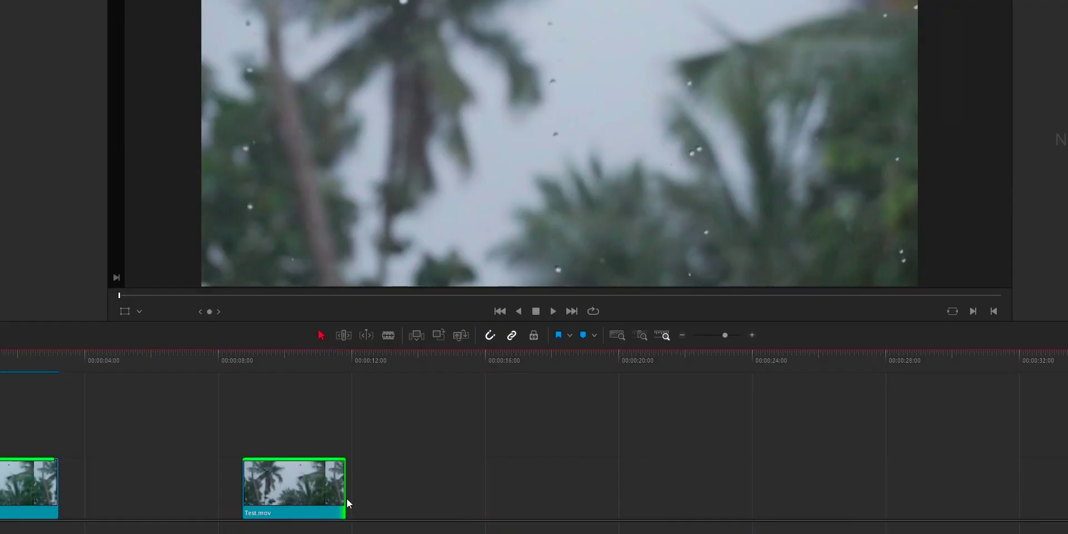
# Step: Open Render in Place for the second Test.mov clip on the timeline and bring up its codec choices
pyautogui.click(280, 467)
pyautogui.rightClick(280, 466)
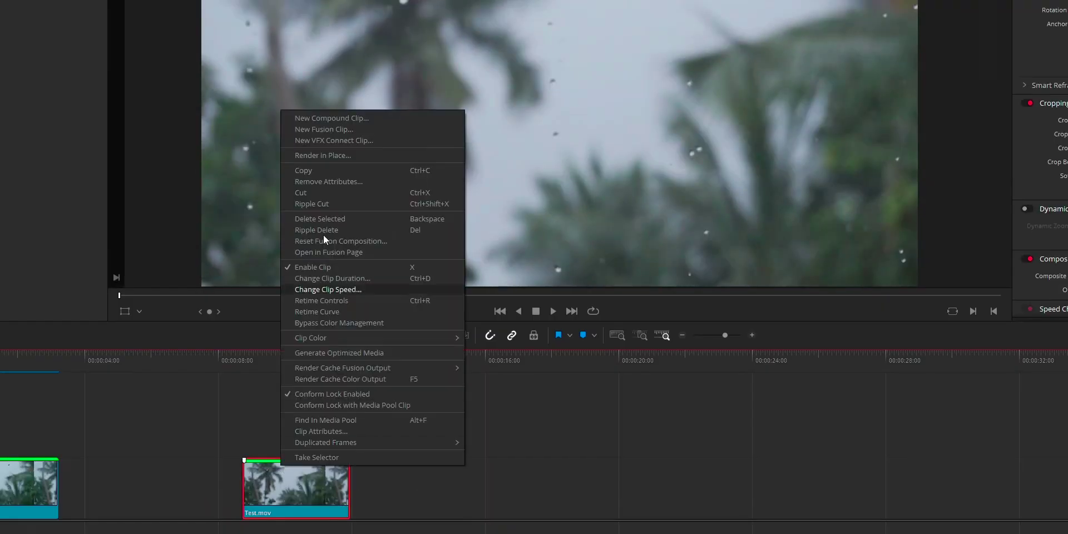
pyautogui.click(319, 158)
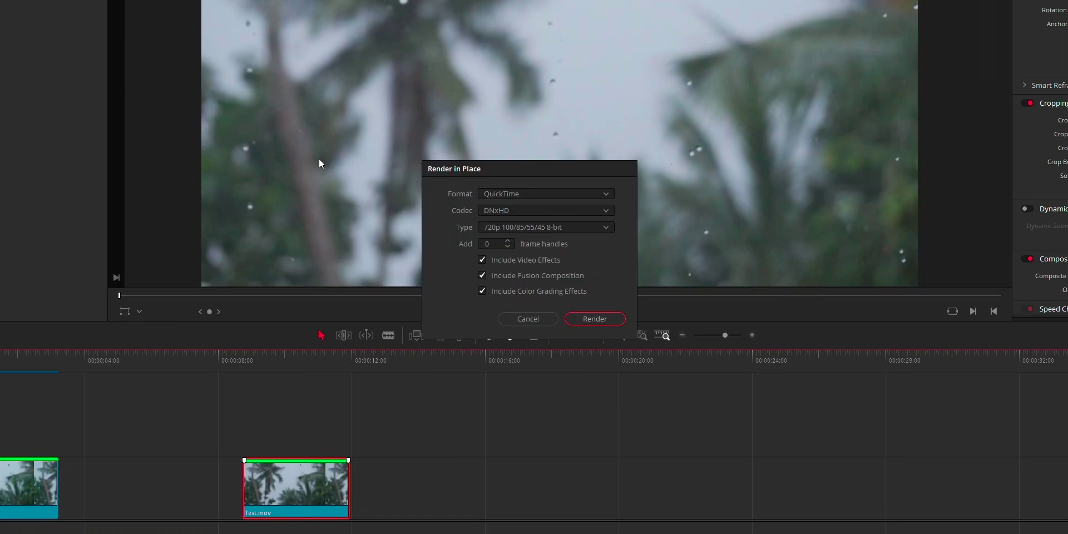
pyautogui.click(515, 215)
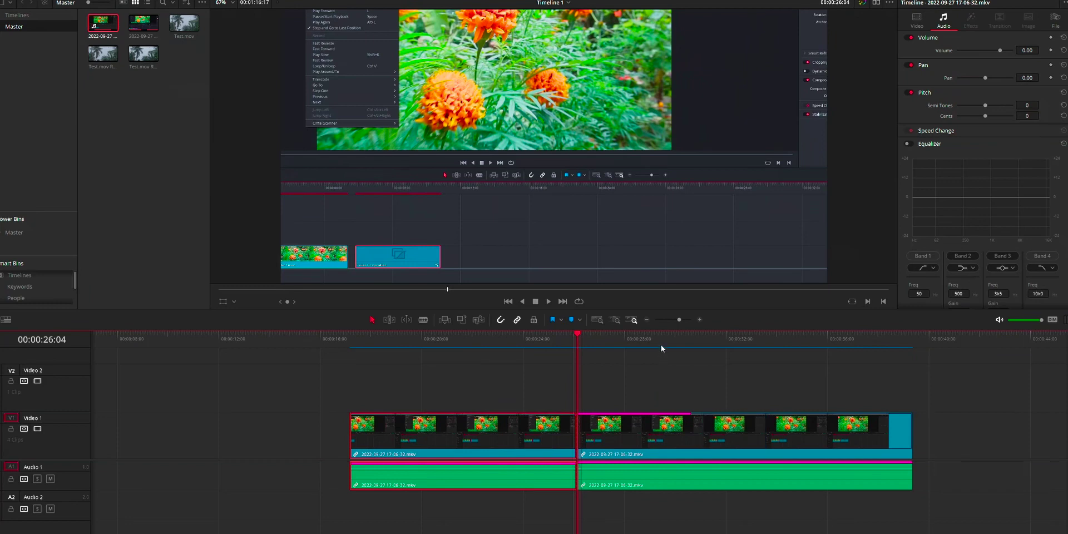
# Step: Split the second piece of the original screen recording at about 00:00:29 and move the playhead into the new segment
pyautogui.click(662, 415)
pyautogui.hotkey('ctrl', 'b')
pyautogui.click(615, 342)
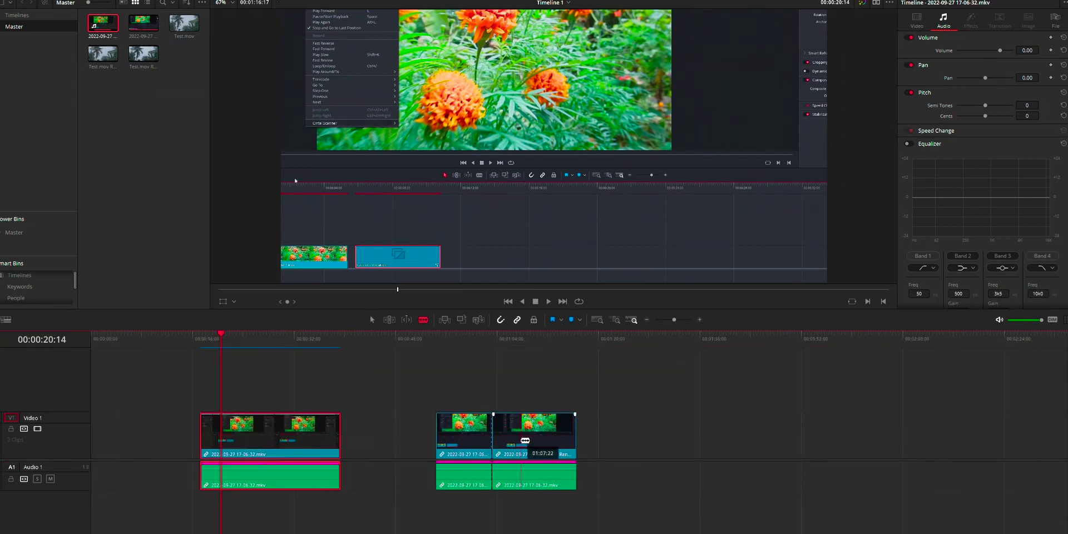
# Step: Raise the middle segment of the rendered screen-recording clip from Video 1 to Video 2
pyautogui.moveTo(508, 442); pyautogui.dragTo(507, 398)
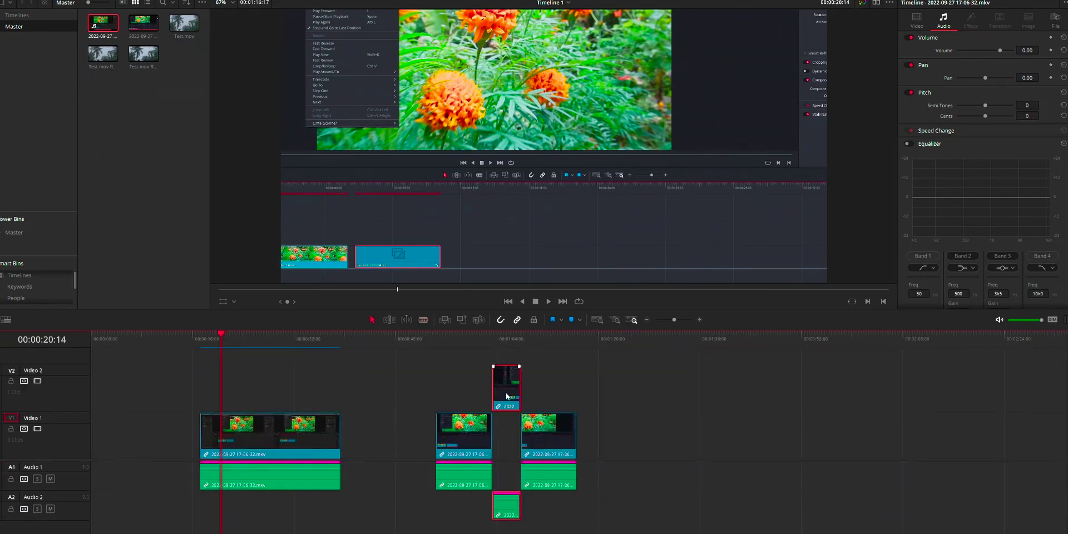